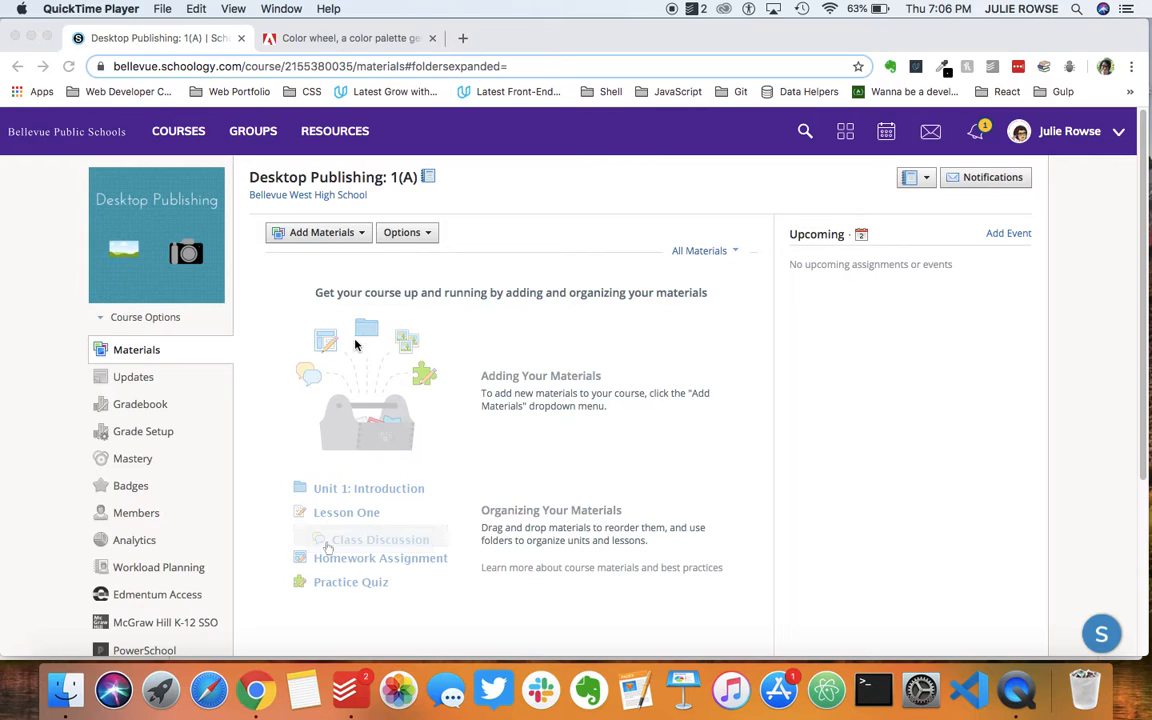
Start a new course folder in purple with the description "Here's all the info about design theory"
left_click(358, 233)
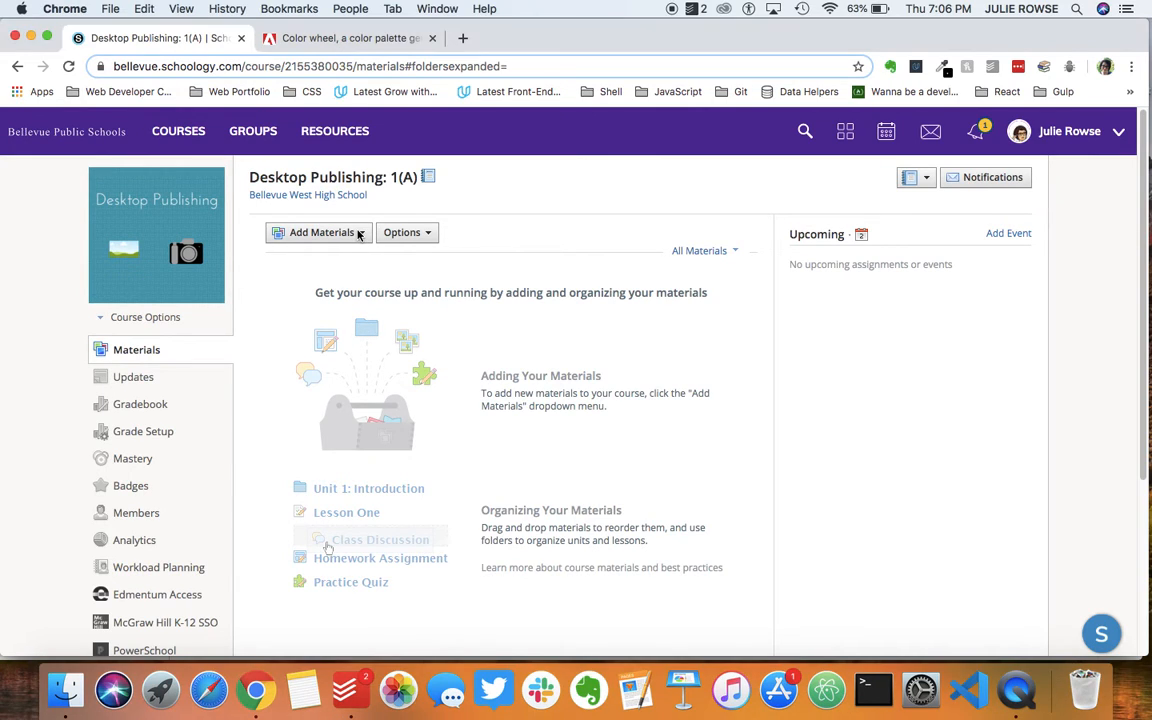
left_click(355, 233)
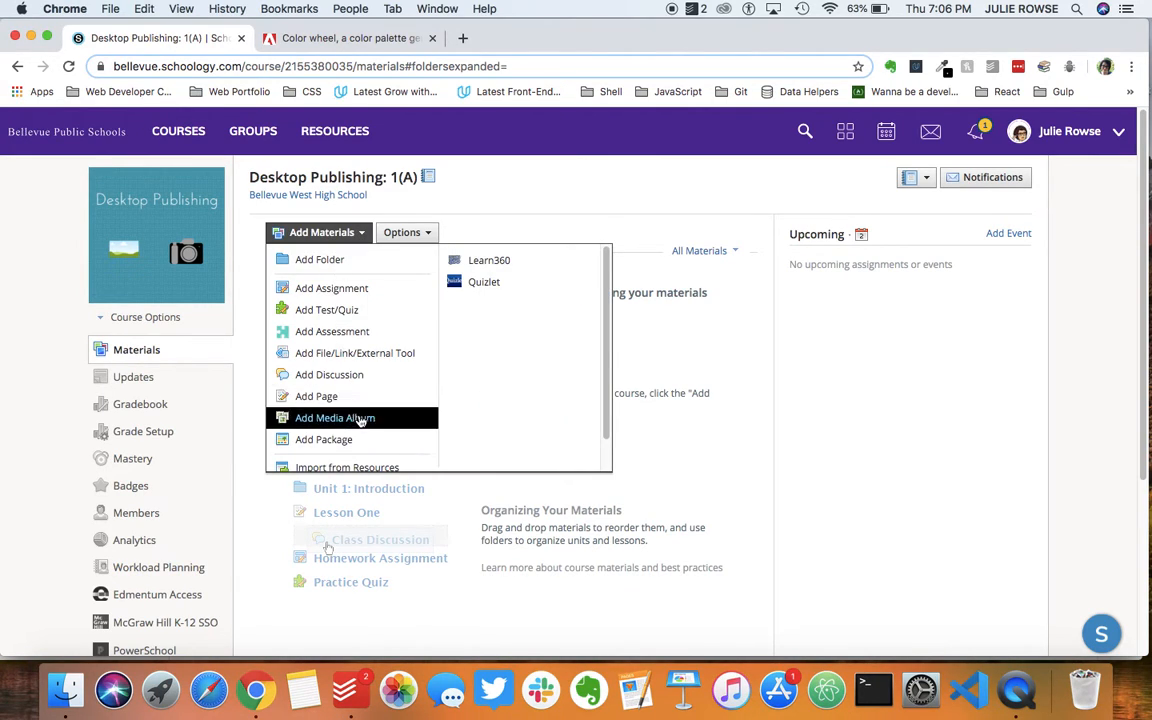
scroll(370, 340, "down", 2)
scroll(378, 329, "up", 2)
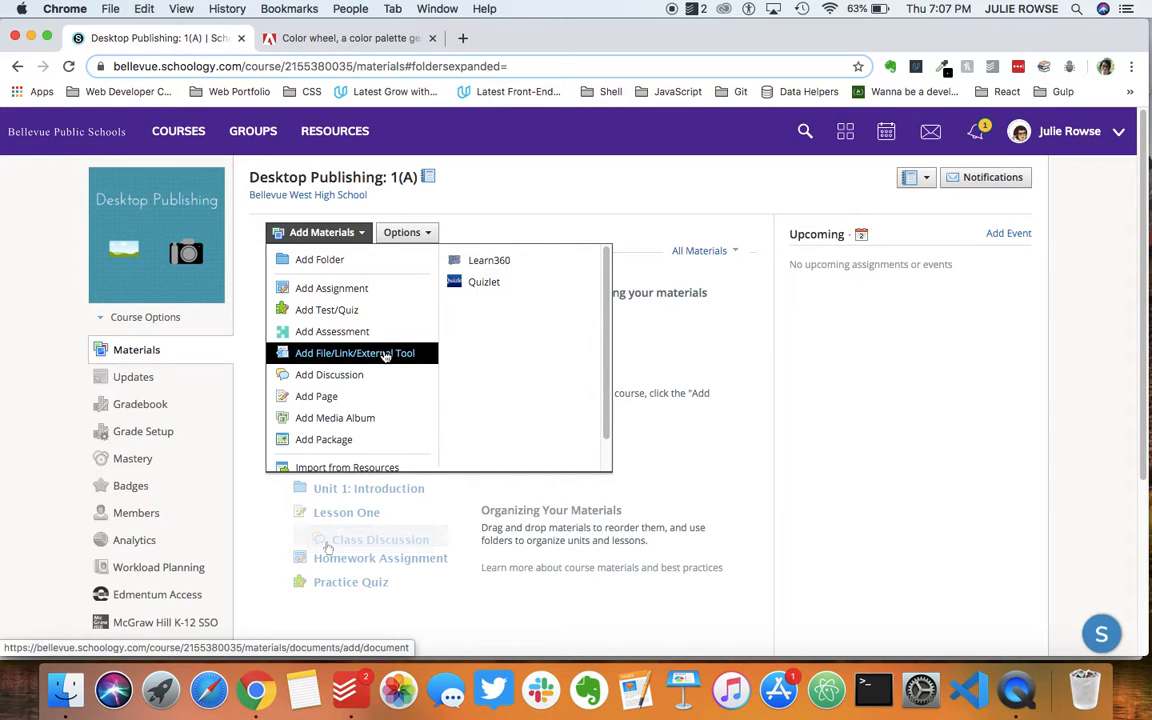
left_click(346, 263)
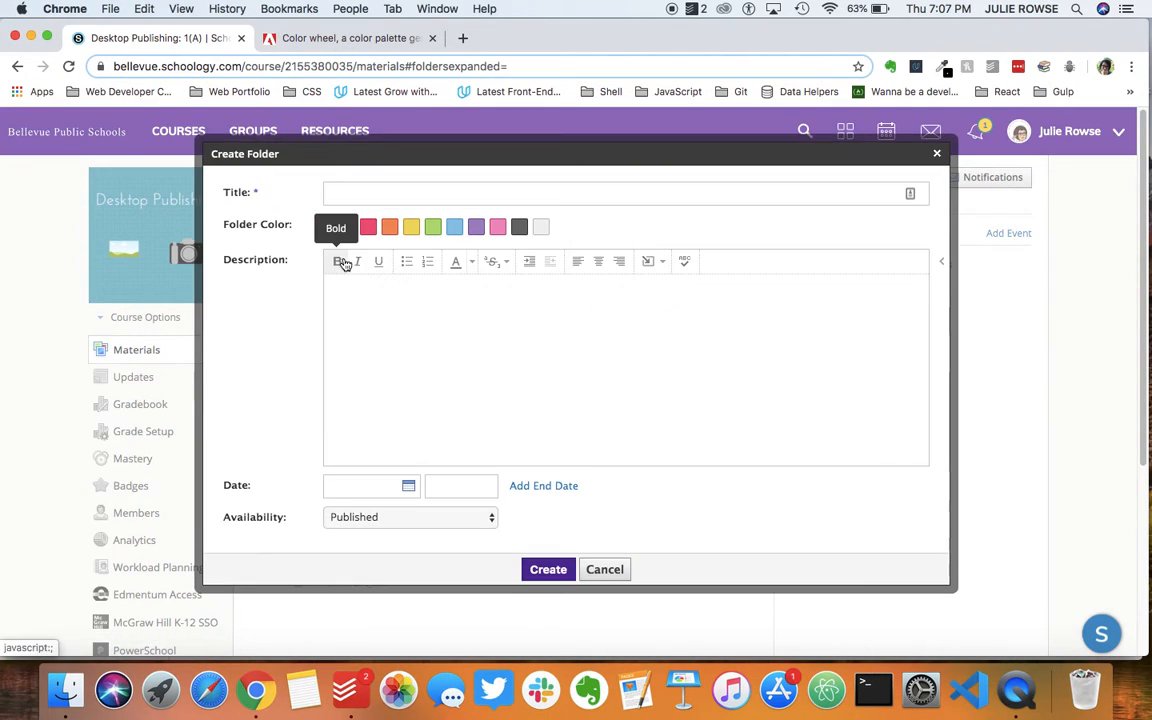
left_click(477, 228)
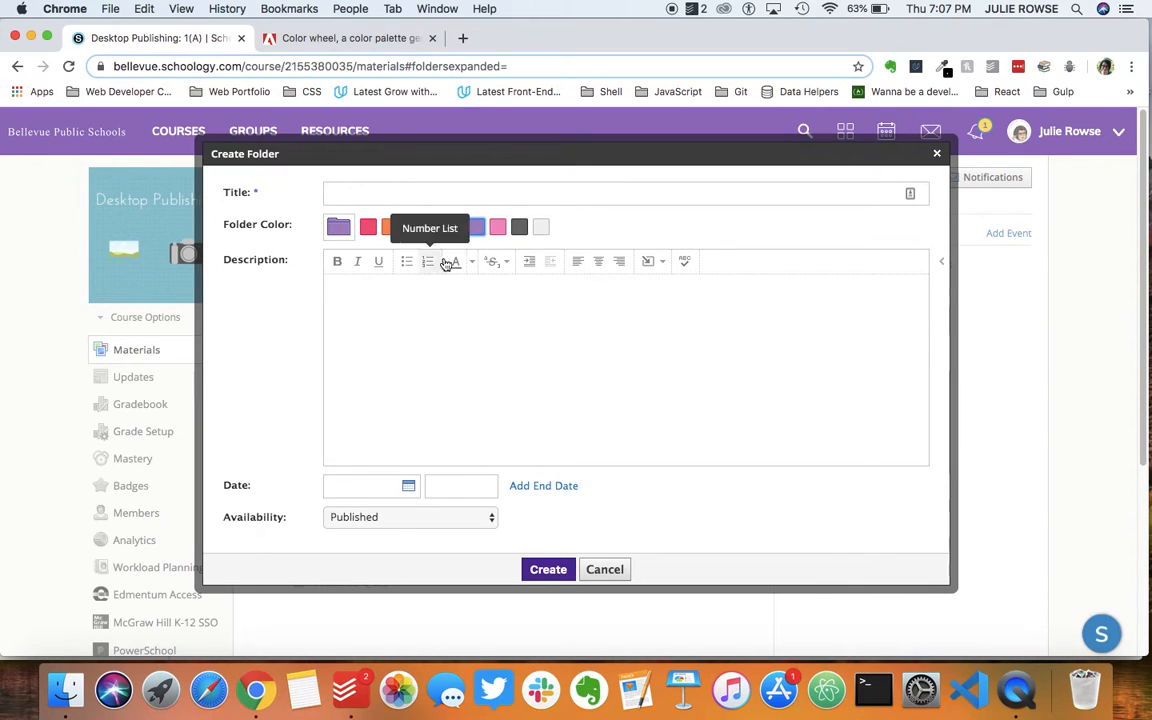
left_click(558, 331)
type("He")
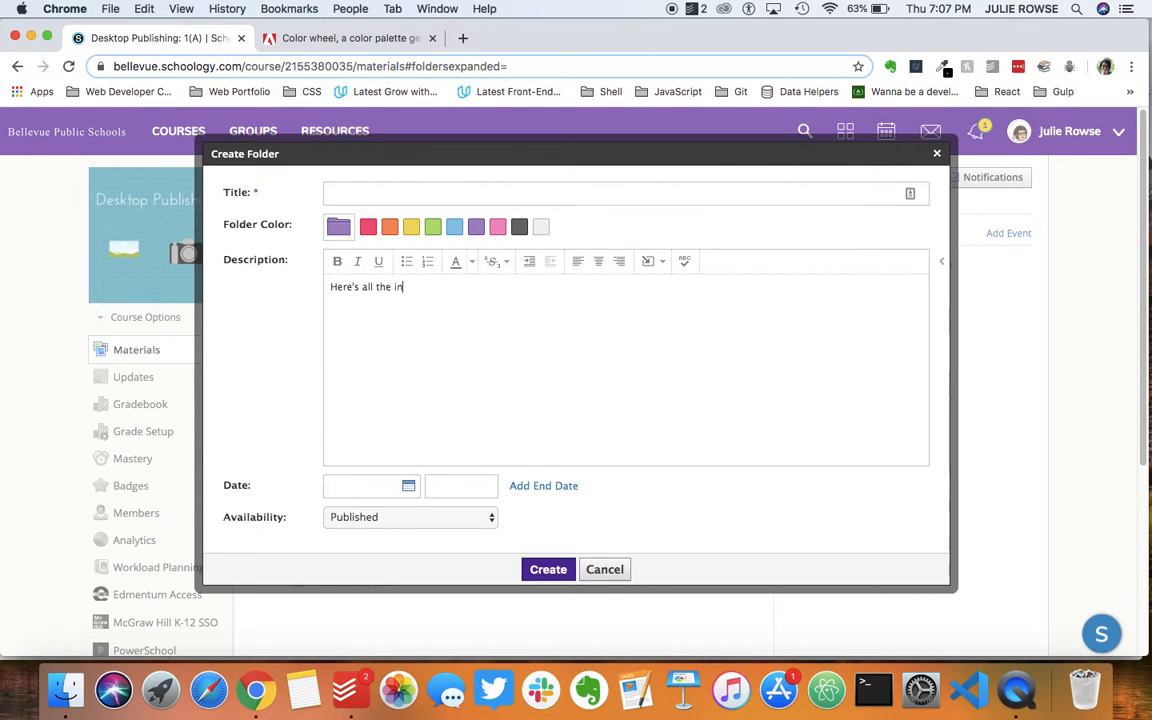
type("re's all the info about design theory")
Title the new folder "Design Theory"
left_click(504, 188)
type("De")
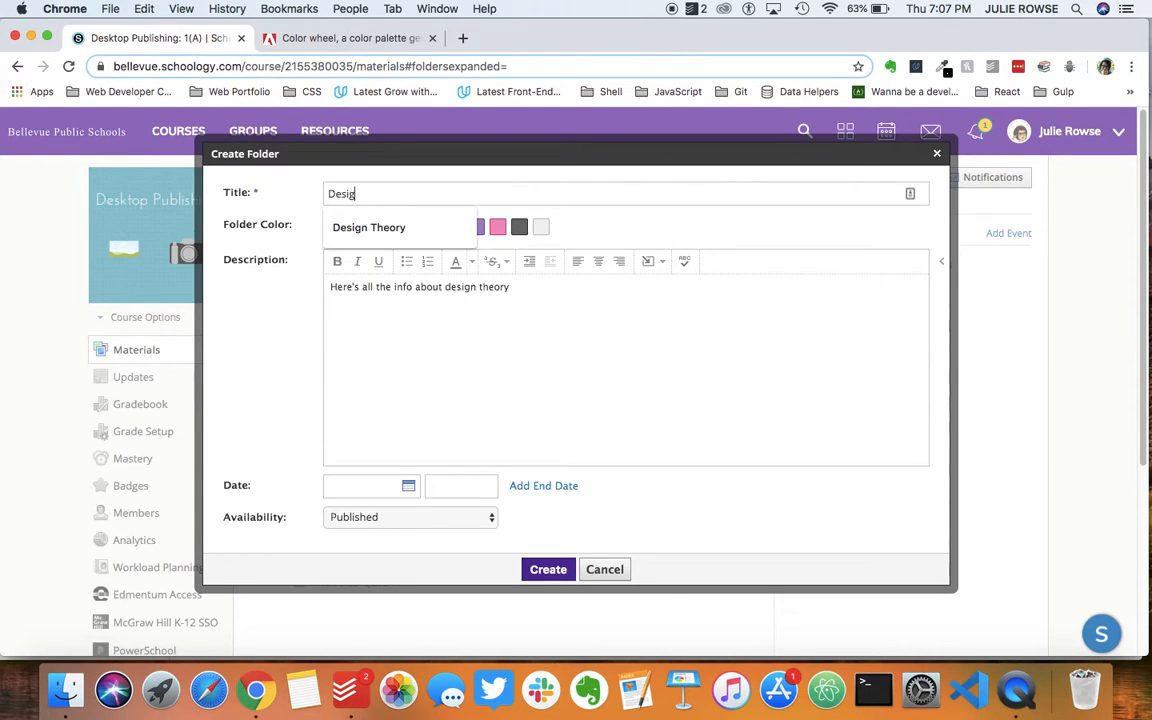
type("sig")
key("Down")
key("Return")
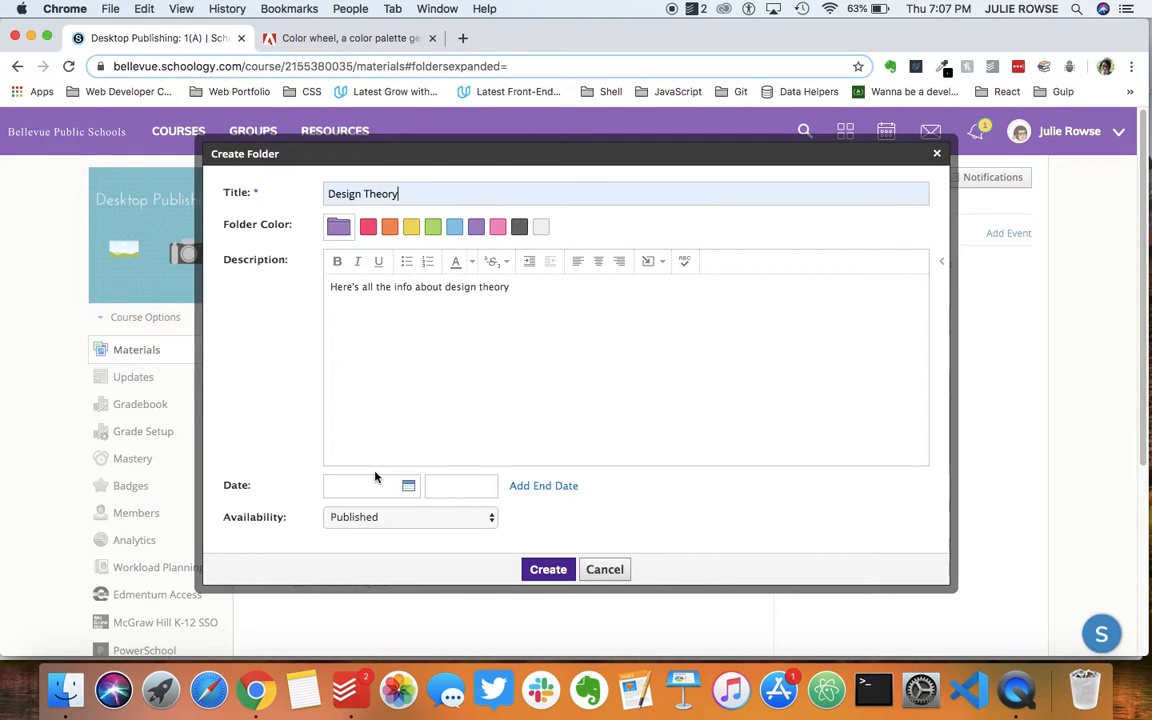
Review the folder's date and availability options, then create it without a date and with availability Published
left_click(409, 487)
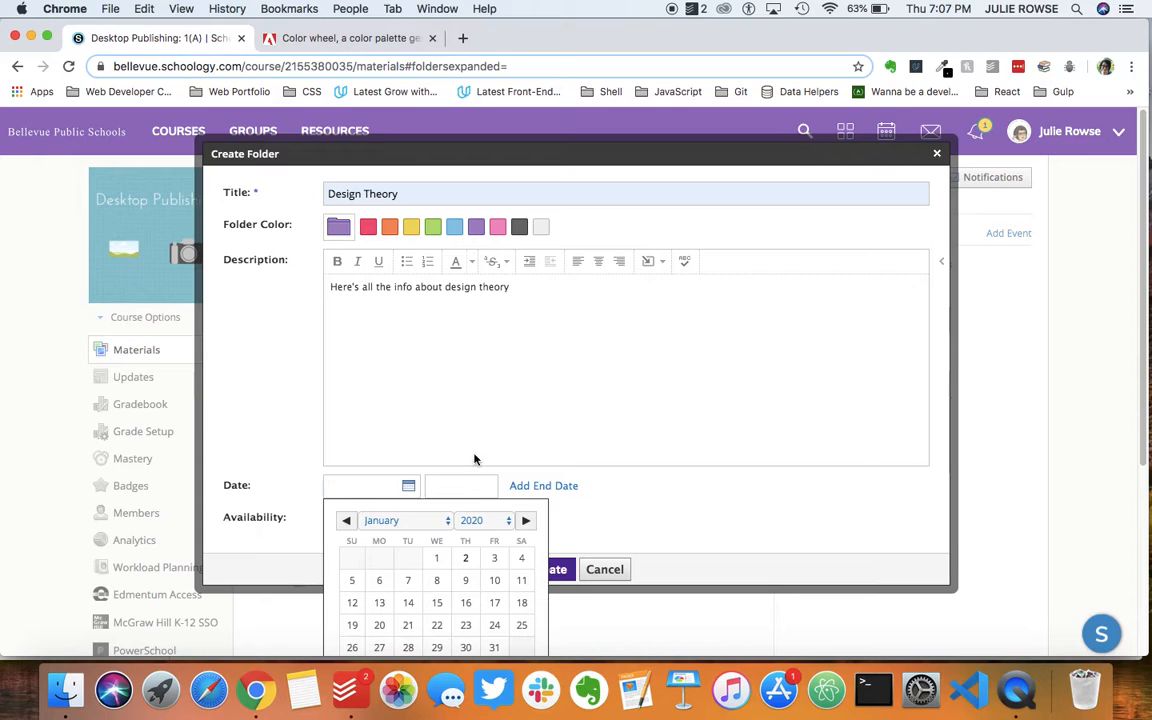
left_click(669, 527)
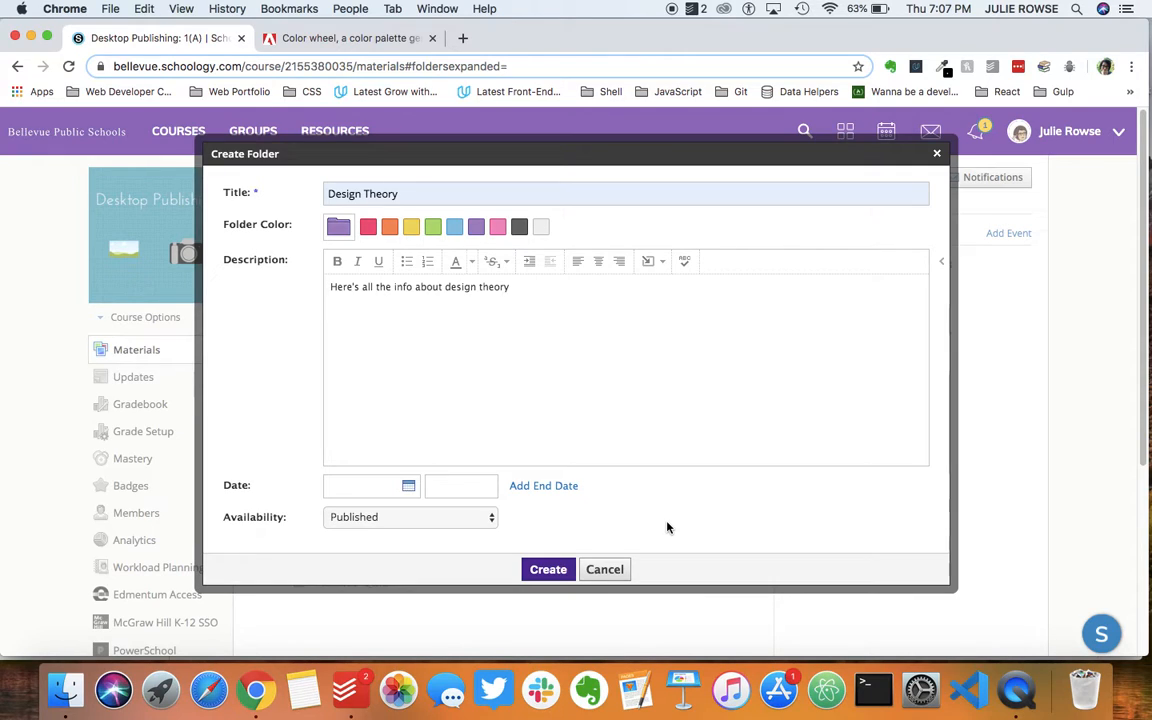
left_click(492, 518)
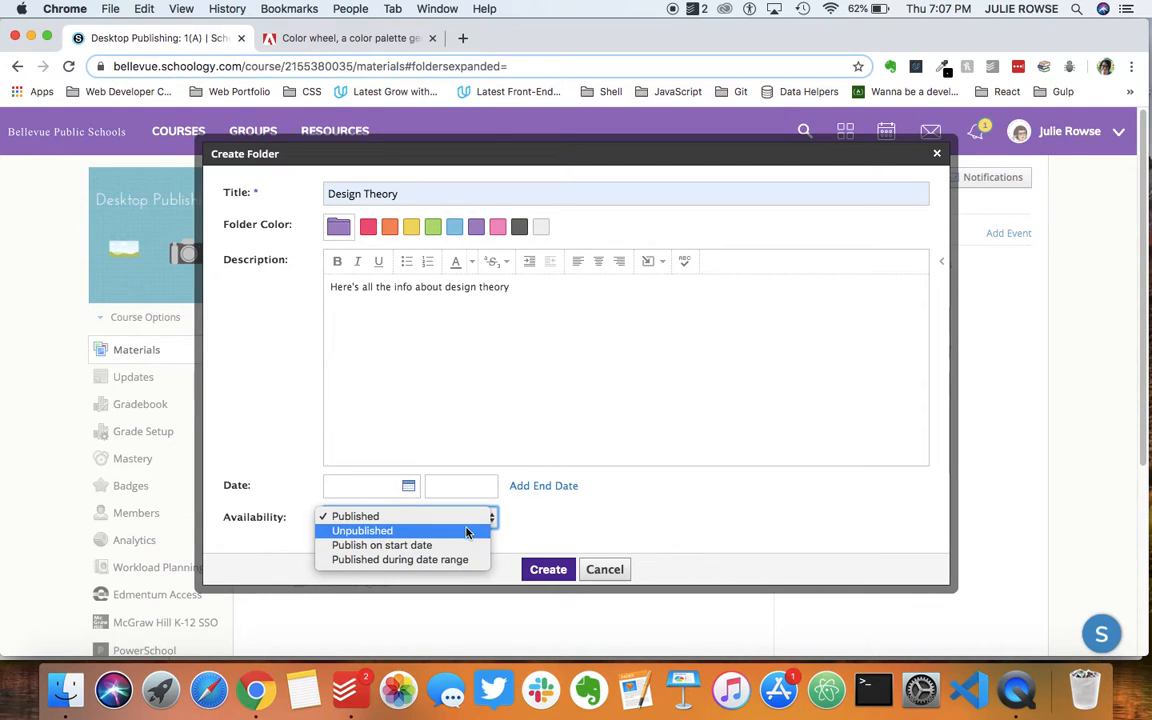
left_click(533, 512)
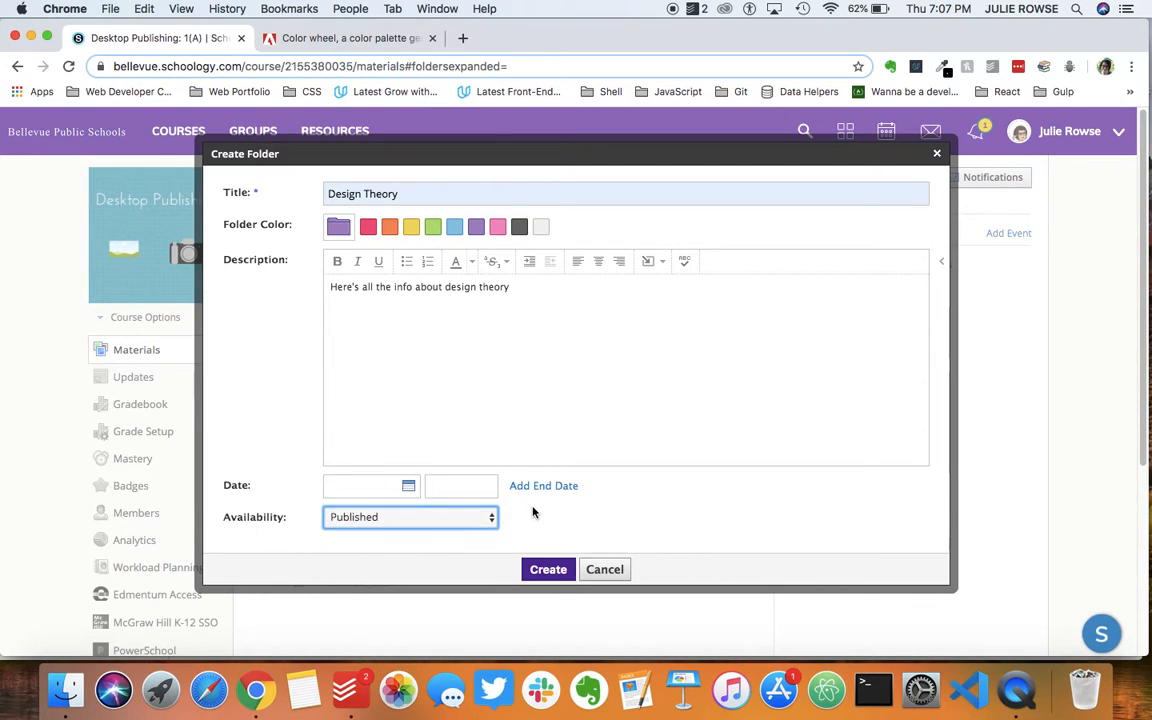
left_click(549, 570)
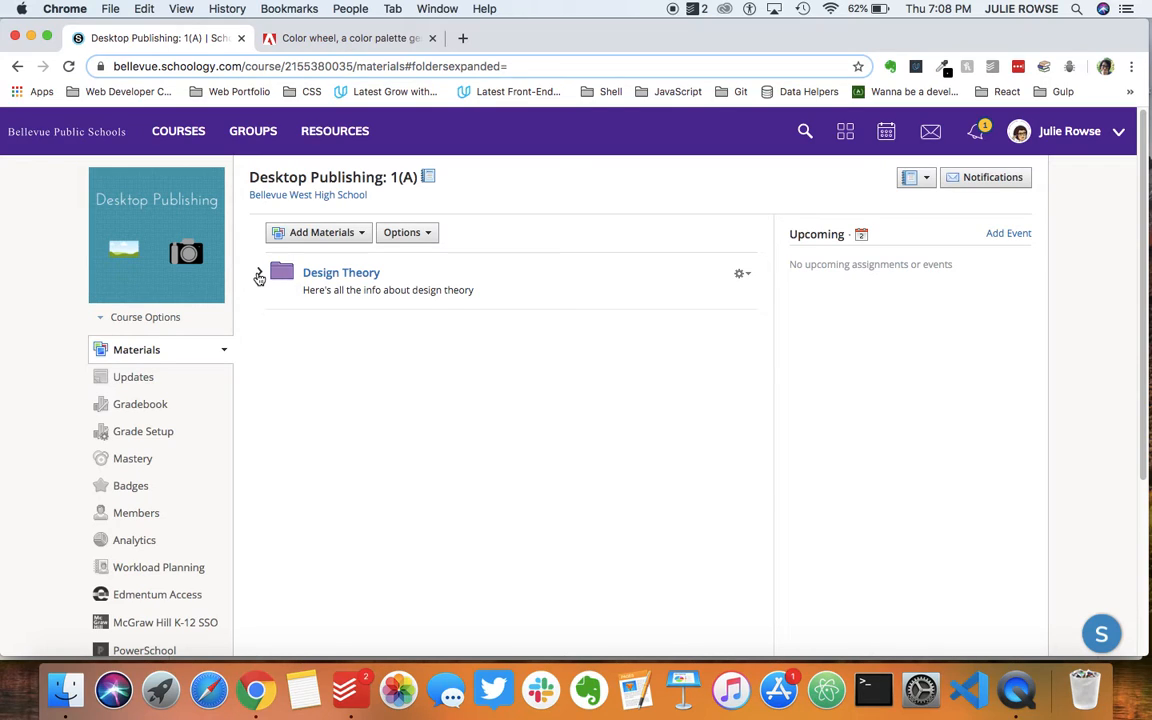
Expand the Design Theory folder and start adding a link inside it
left_click(258, 275)
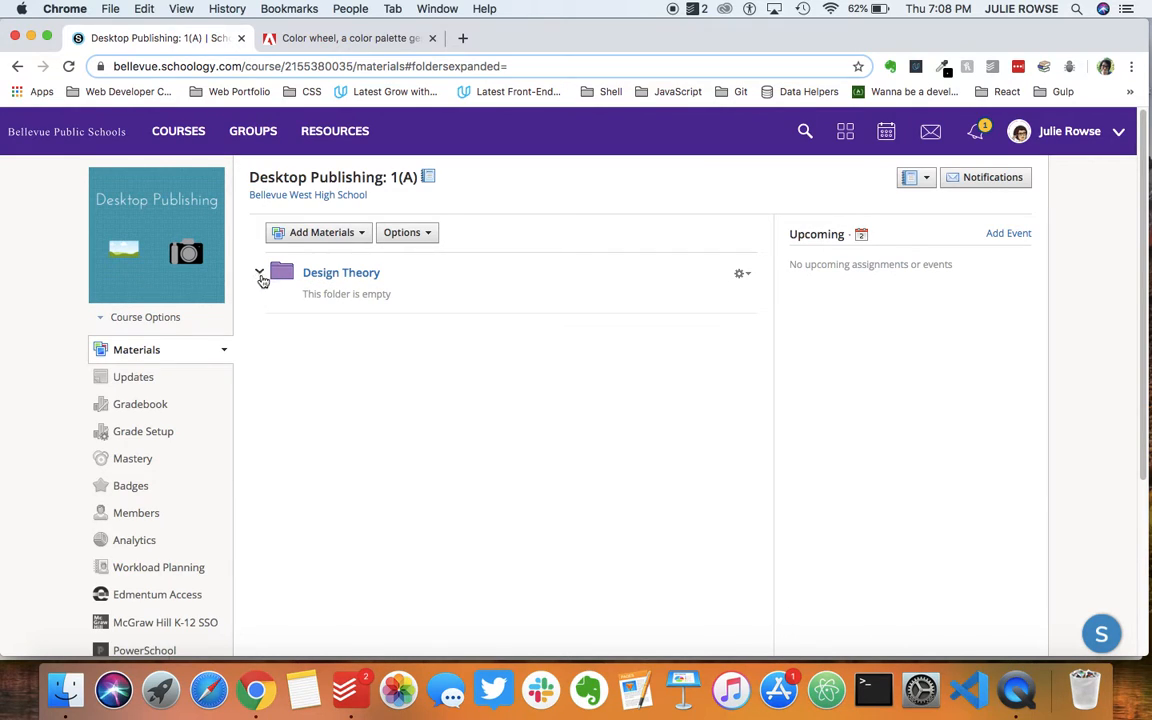
left_click(260, 276)
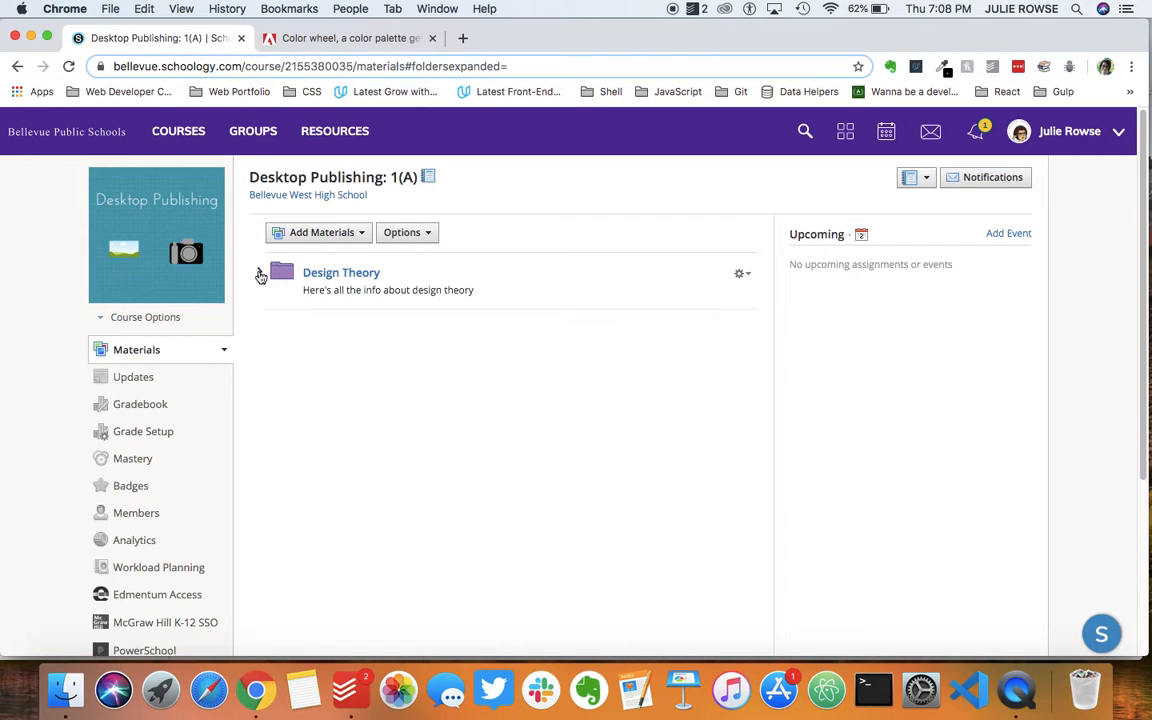
left_click(260, 276)
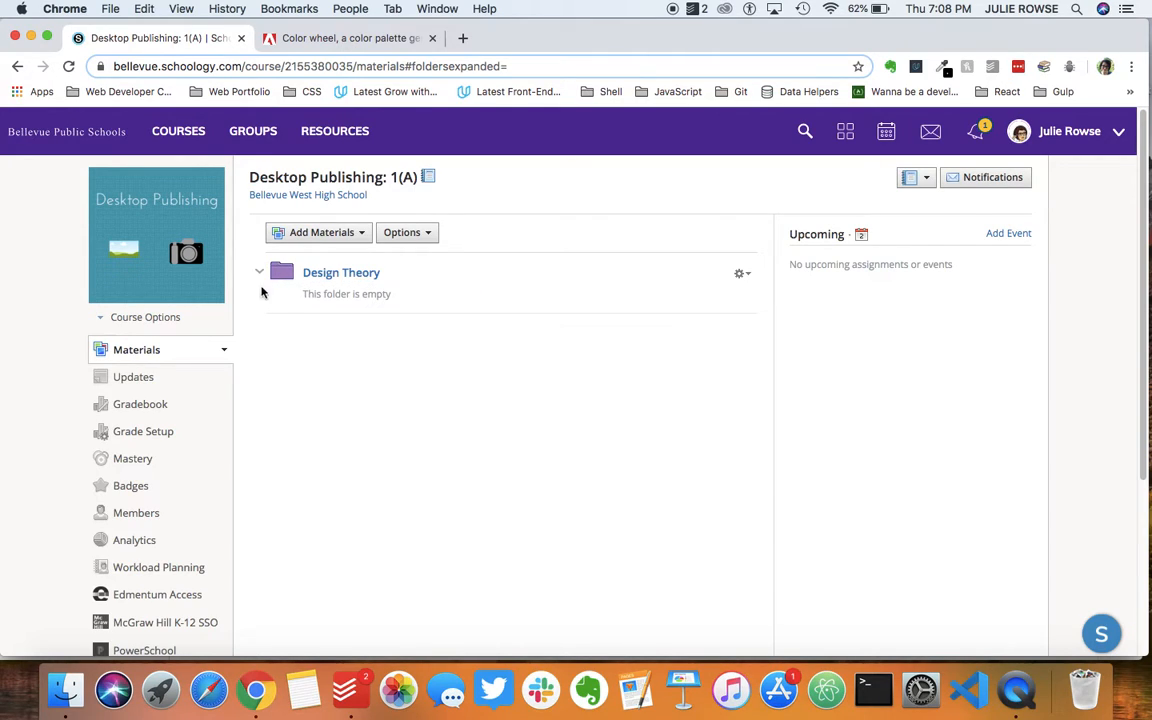
left_click(365, 287)
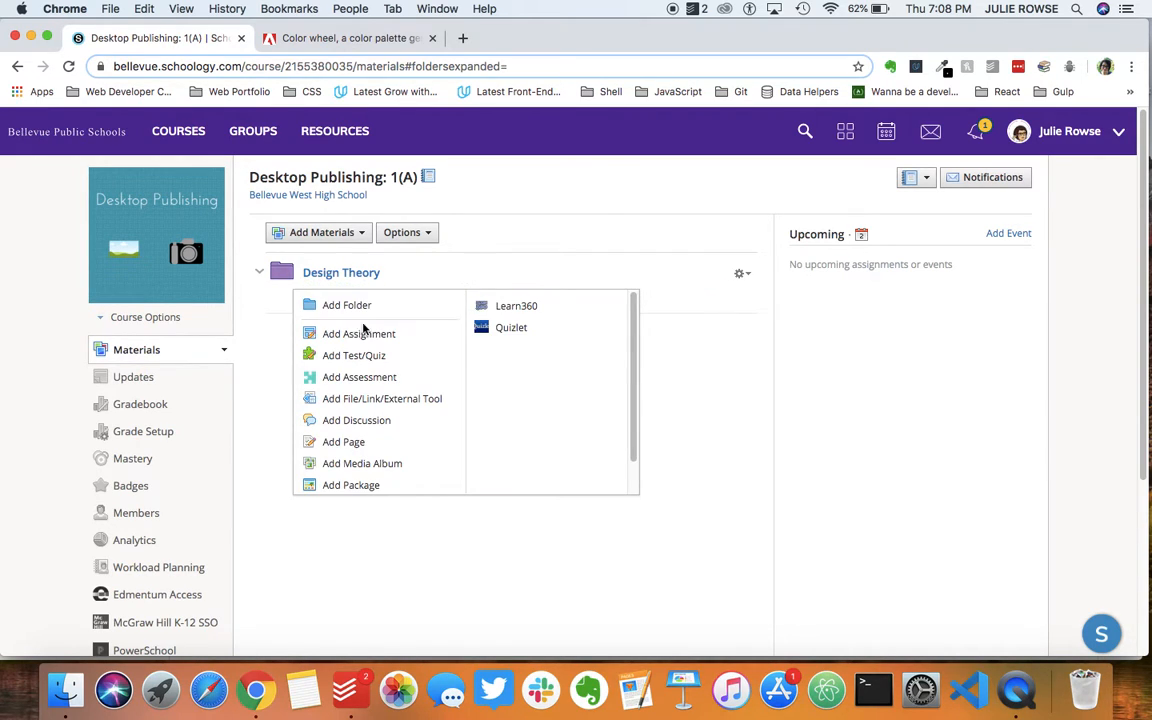
left_click(396, 400)
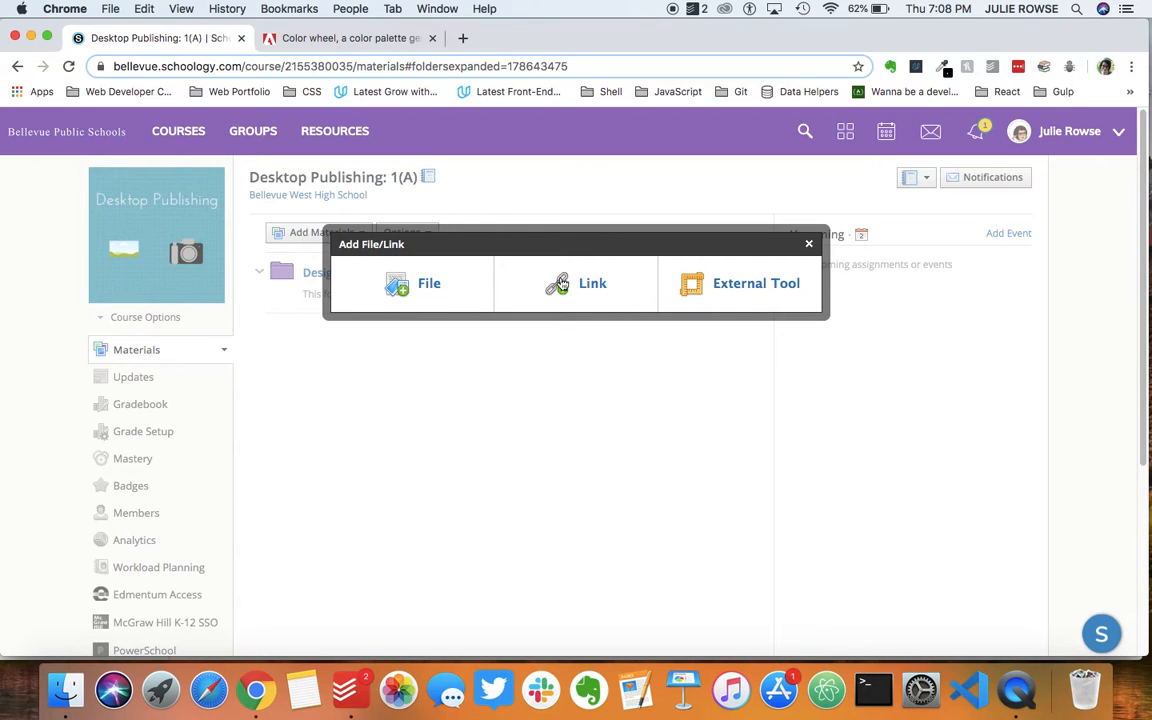
left_click(582, 290)
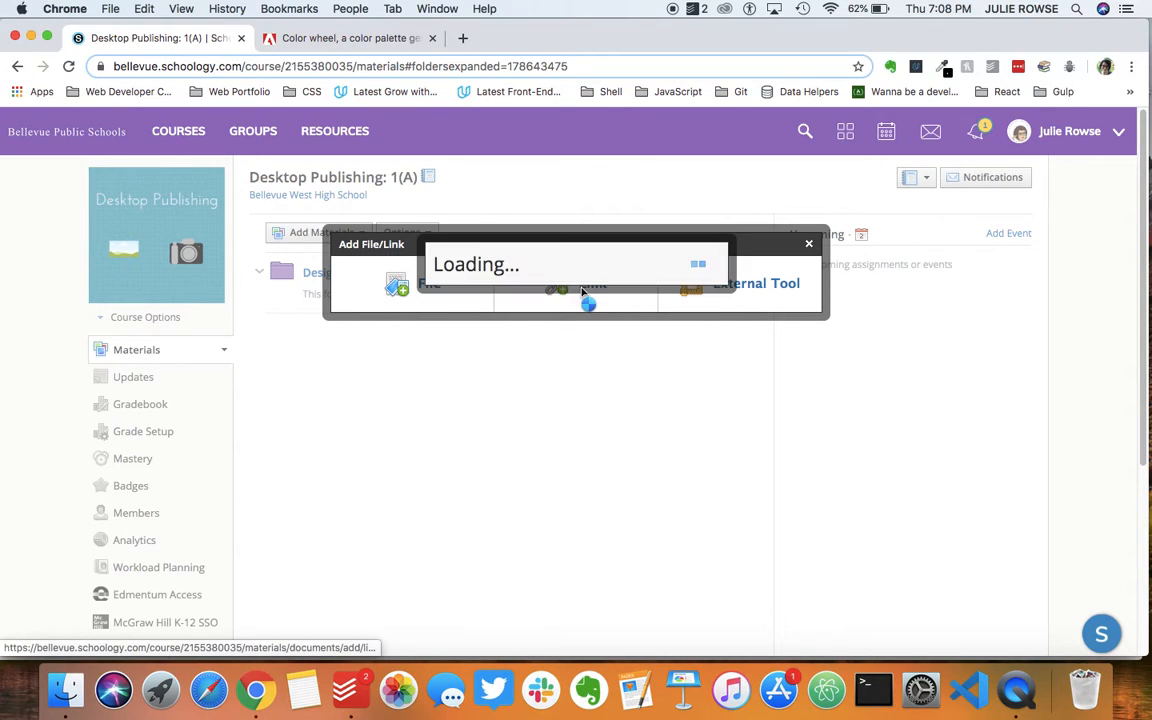
Copy the Adobe Color wheel page address and enter it as the new link's URL
left_click(347, 38)
left_click(347, 65)
key("cmd+c")
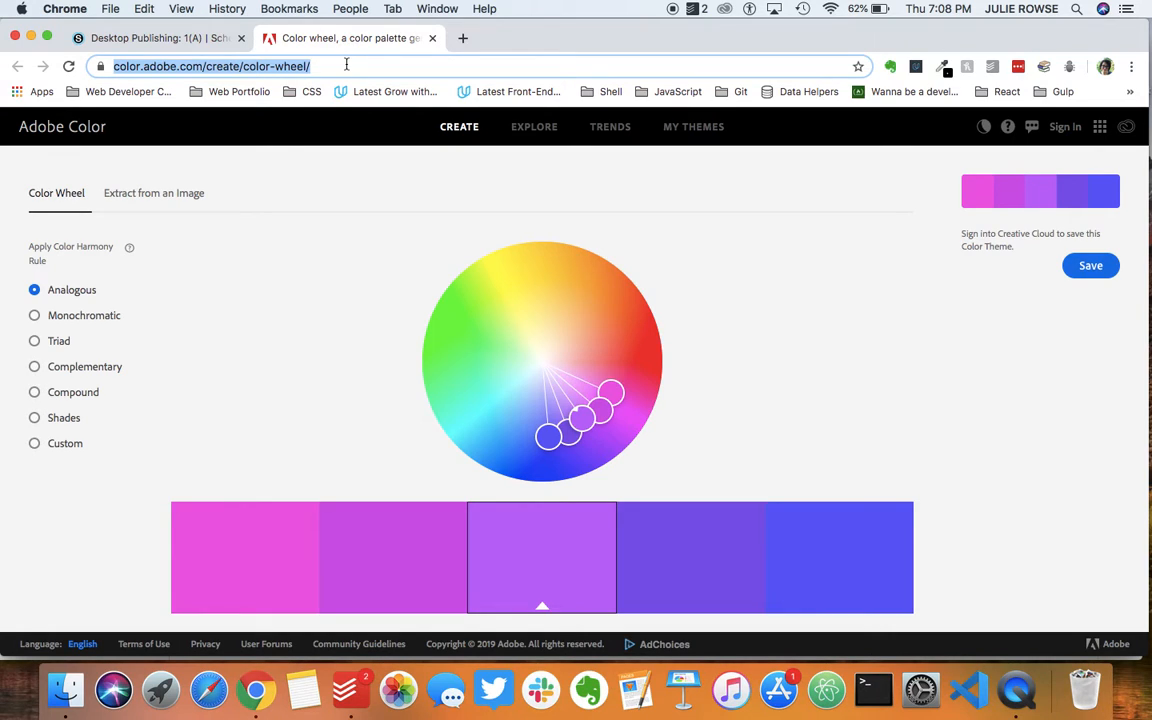
left_click(154, 38)
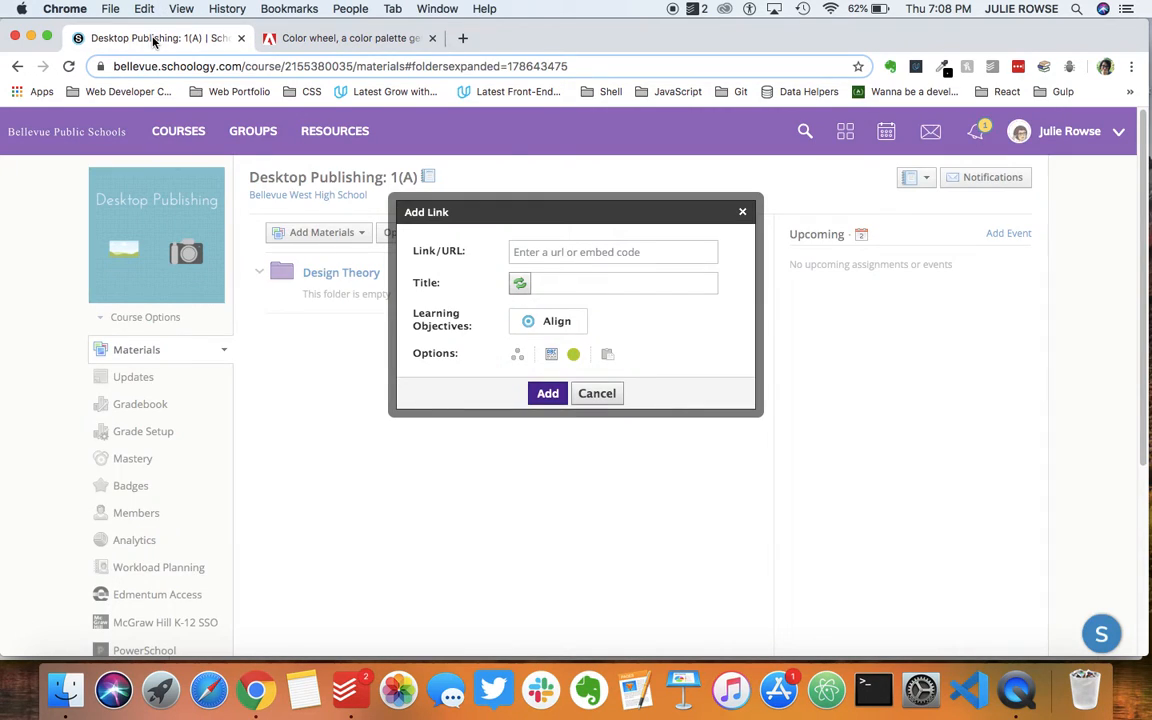
left_click(545, 244)
key("cmd+v")
Title the link "Color Wheel Options"
left_click(557, 282)
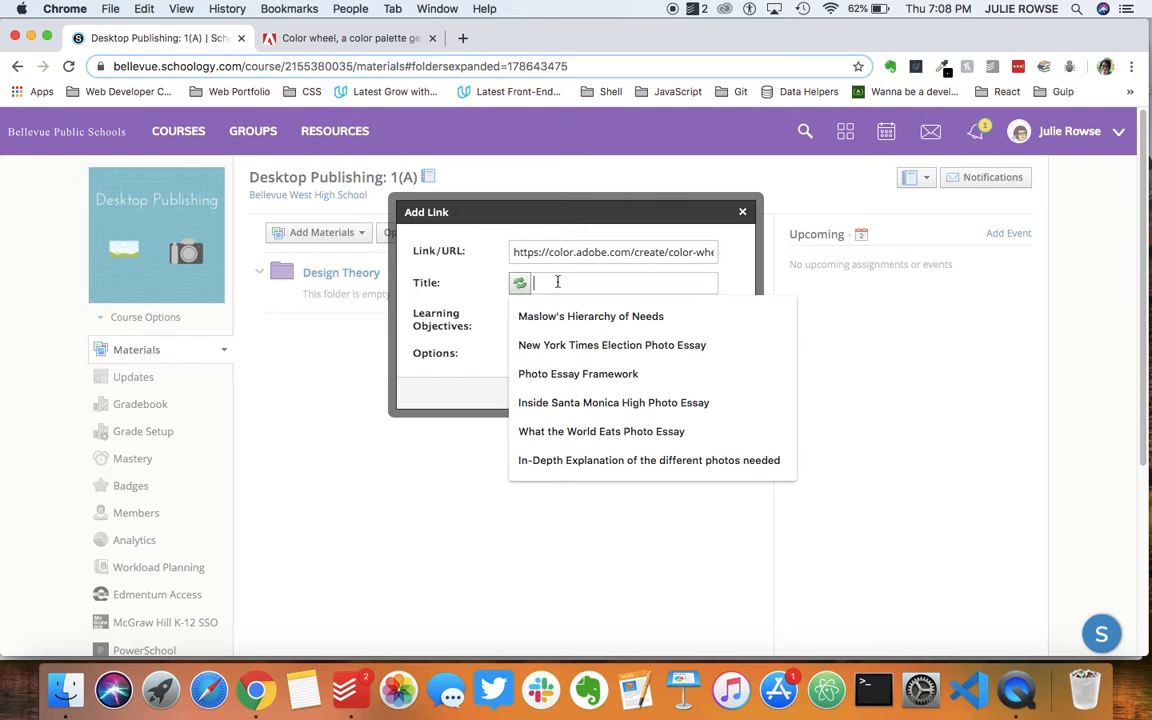
type("Color")
key("Down")
key("Return")
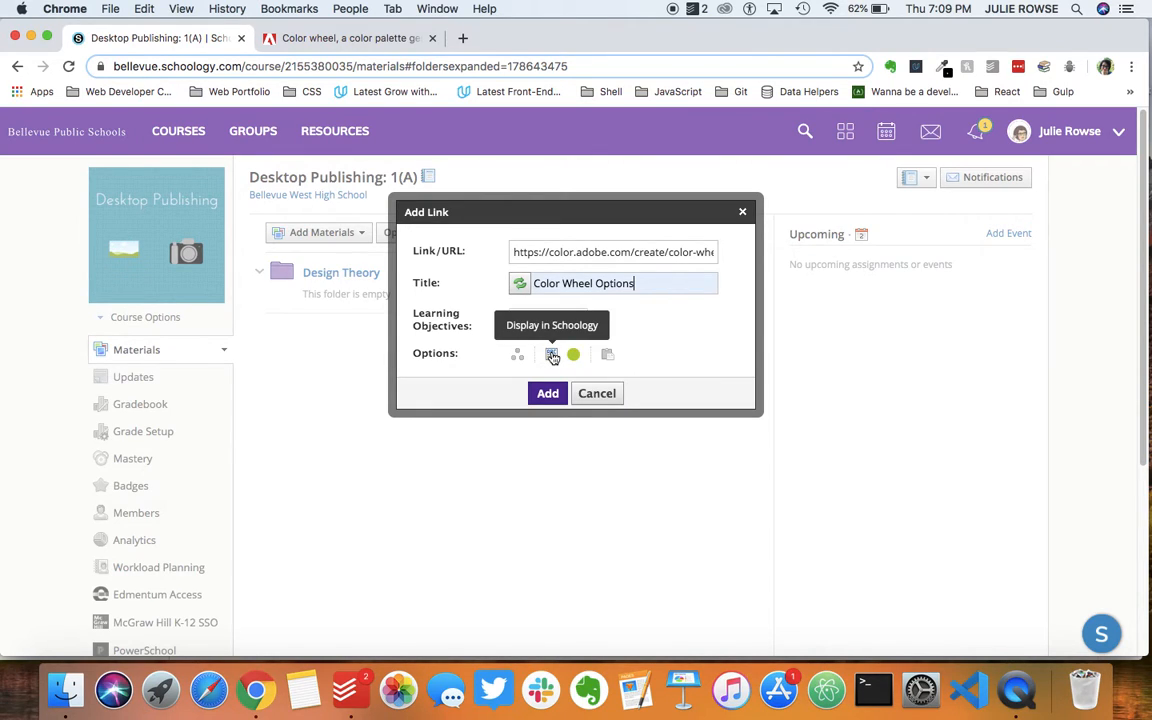
Set the link to display in a new window, browse the courses it can be copied to, and add it to this course only
left_click(553, 357)
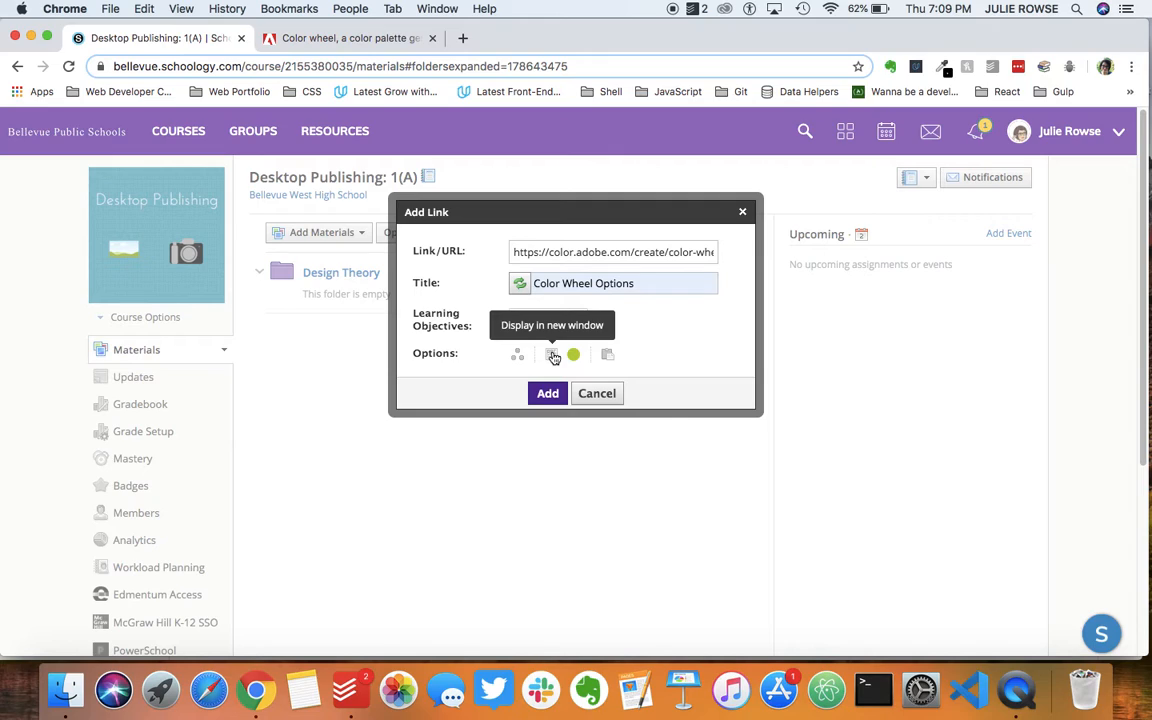
left_click(609, 357)
scroll(600, 314, "down", 3)
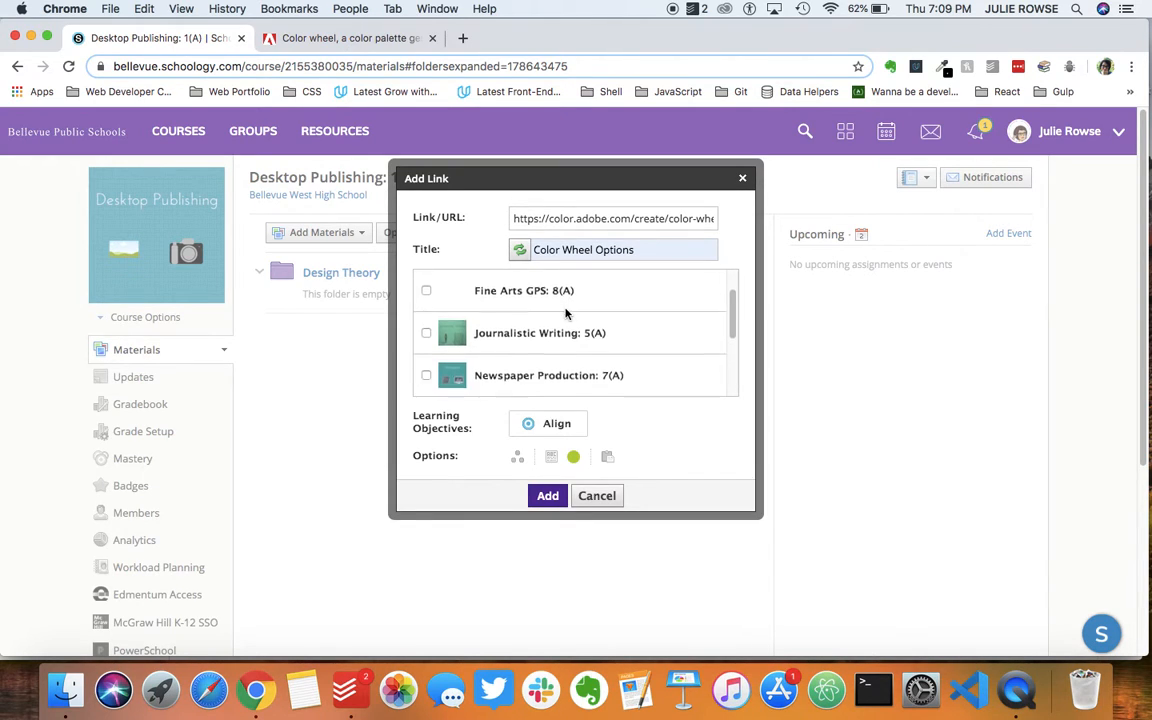
scroll(565, 313, "up", 4)
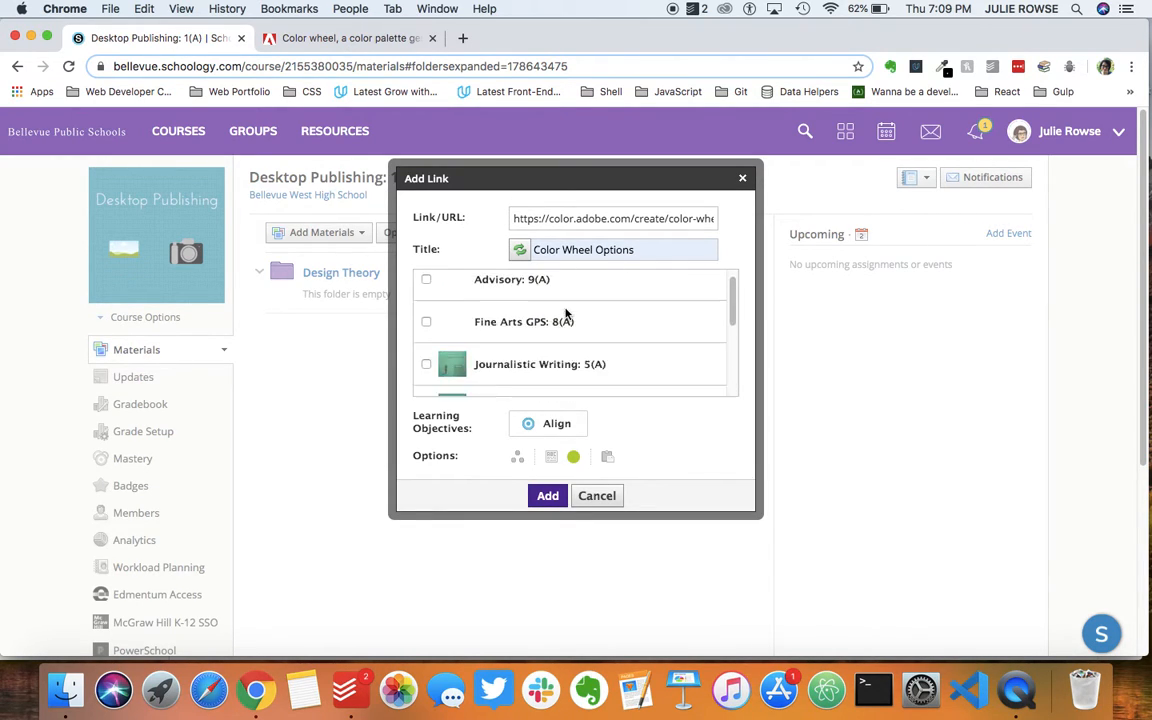
scroll(565, 313, "up", 2)
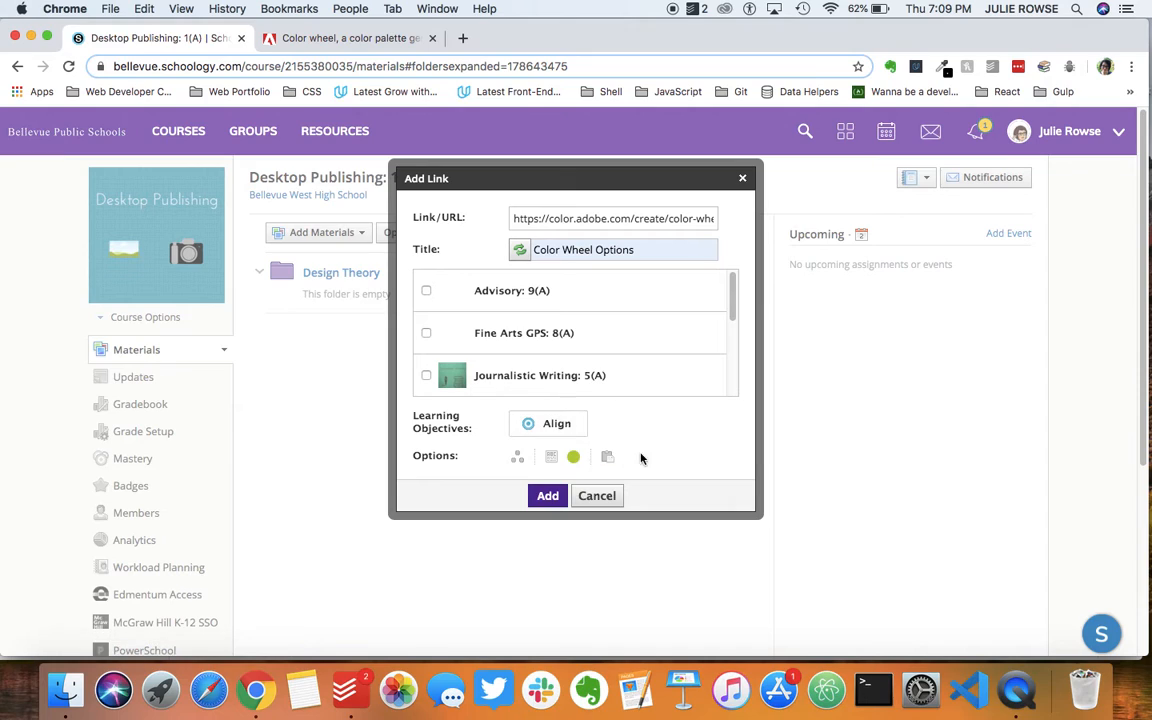
left_click(551, 497)
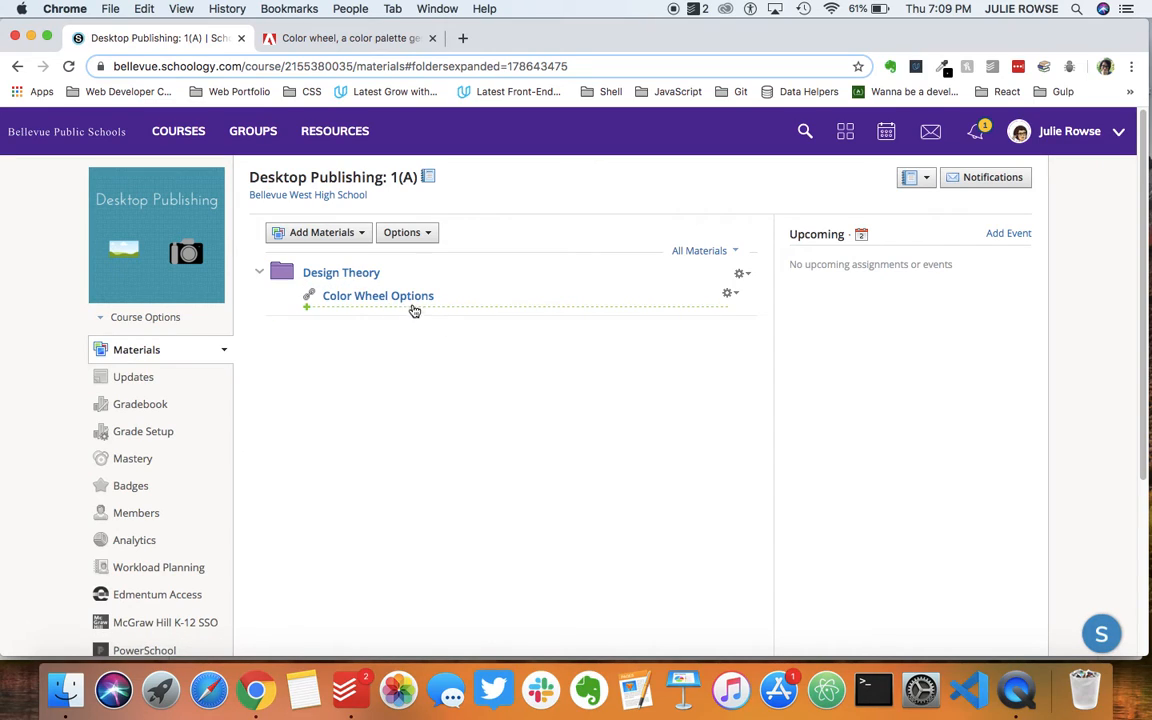
Check the Design Theory folder's contents by collapsing and expanding it, leaving it collapsed
left_click(259, 273)
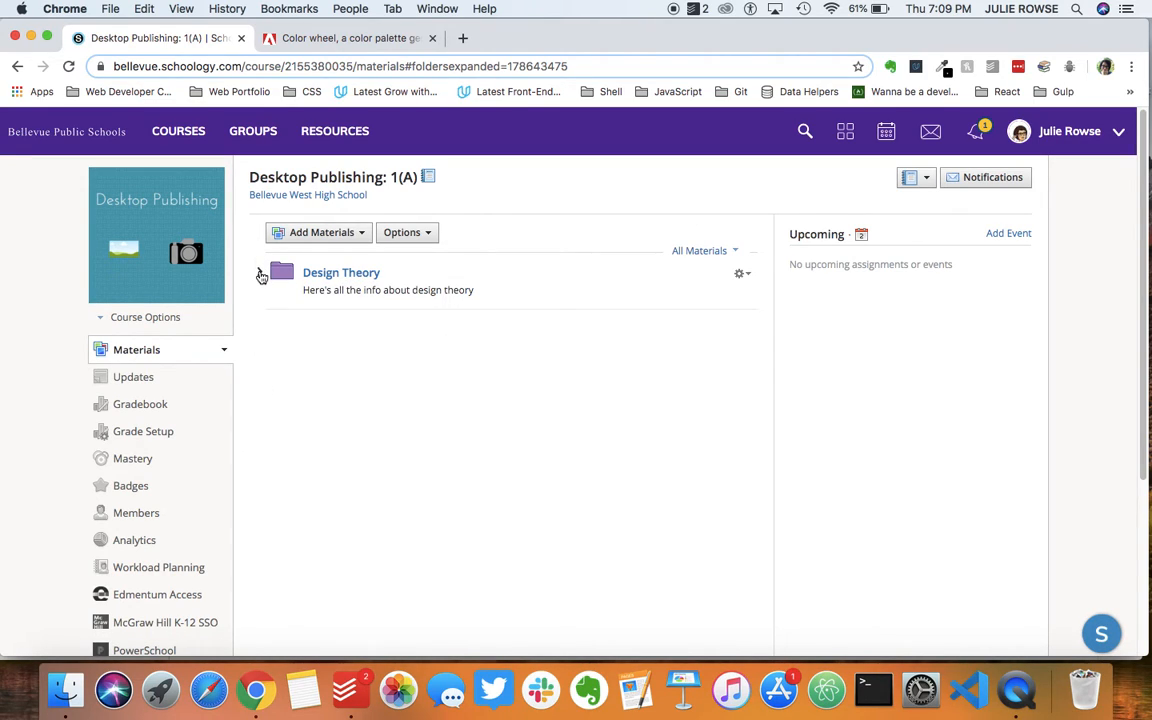
left_click(259, 272)
left_click_drag(377, 296, 373, 289)
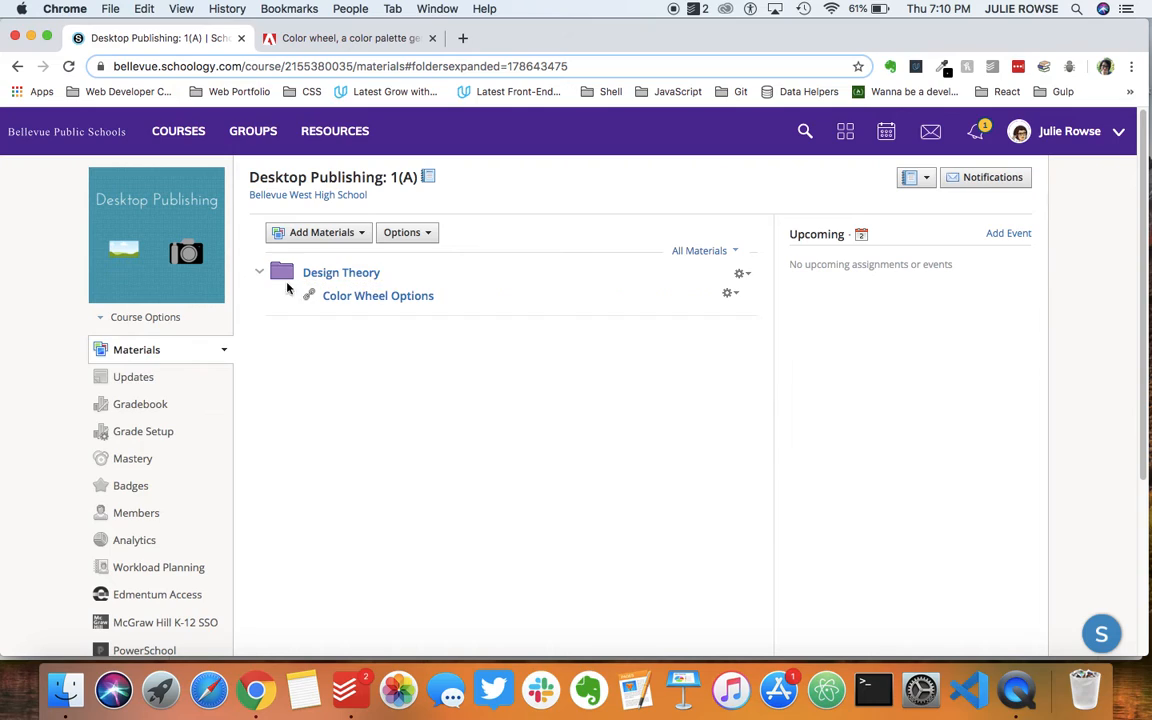
left_click(260, 273)
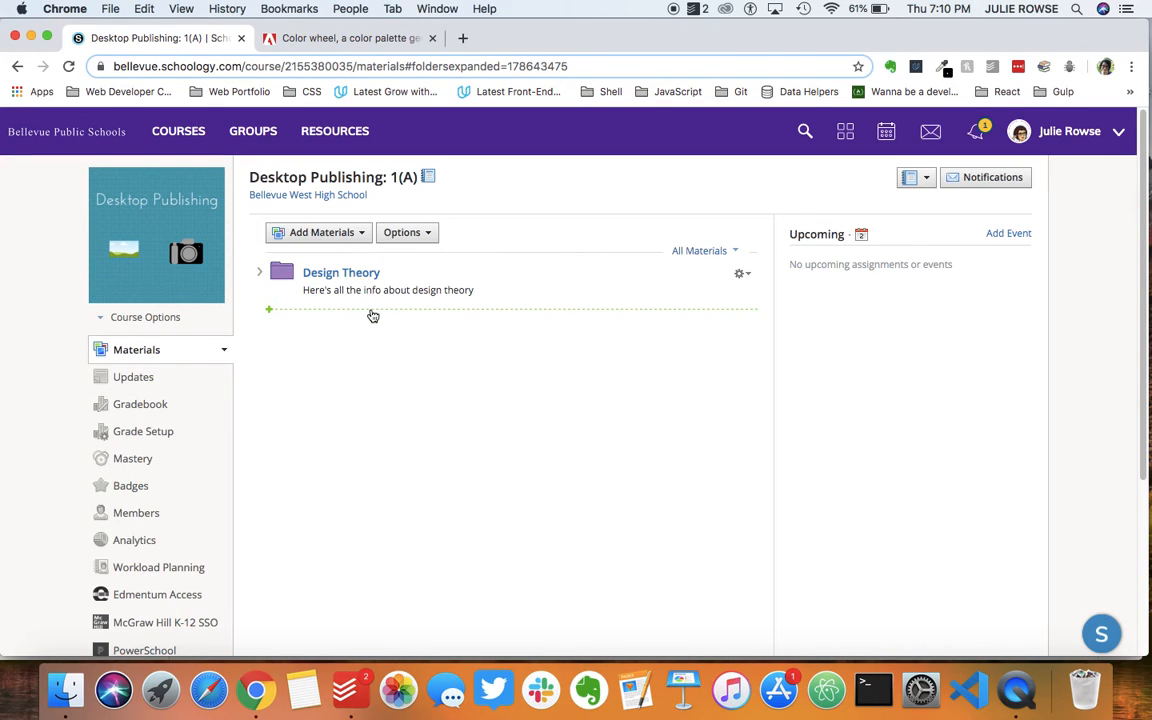
left_click(357, 235)
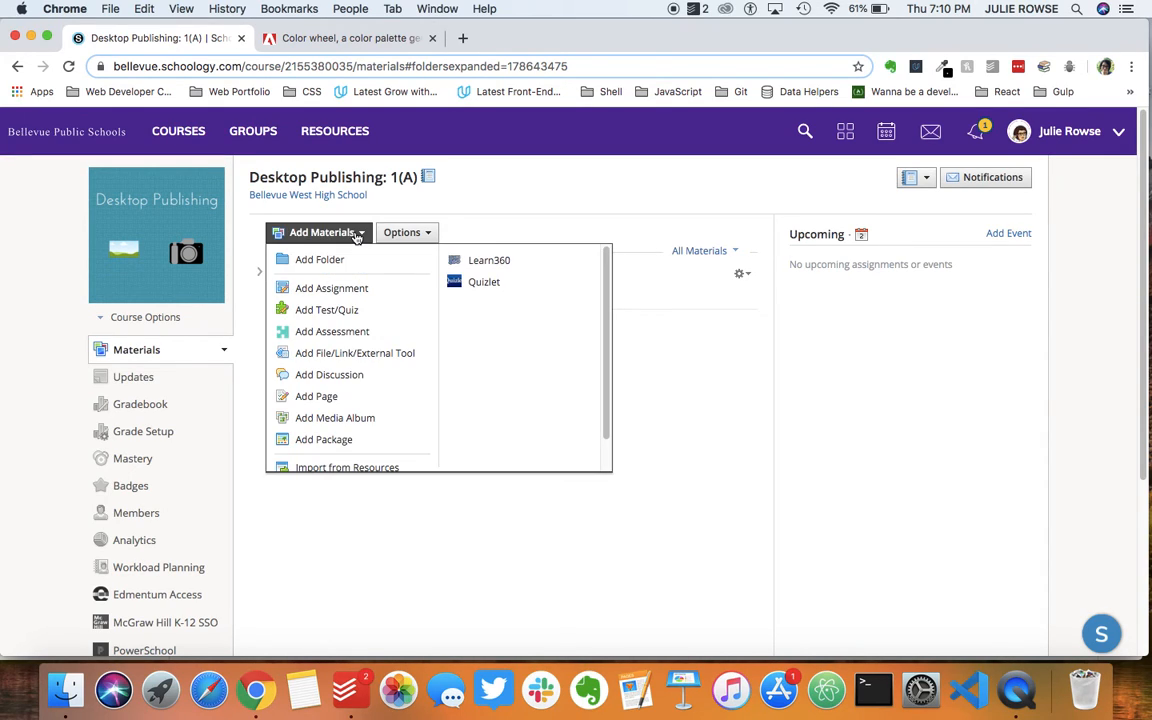
left_click(356, 234)
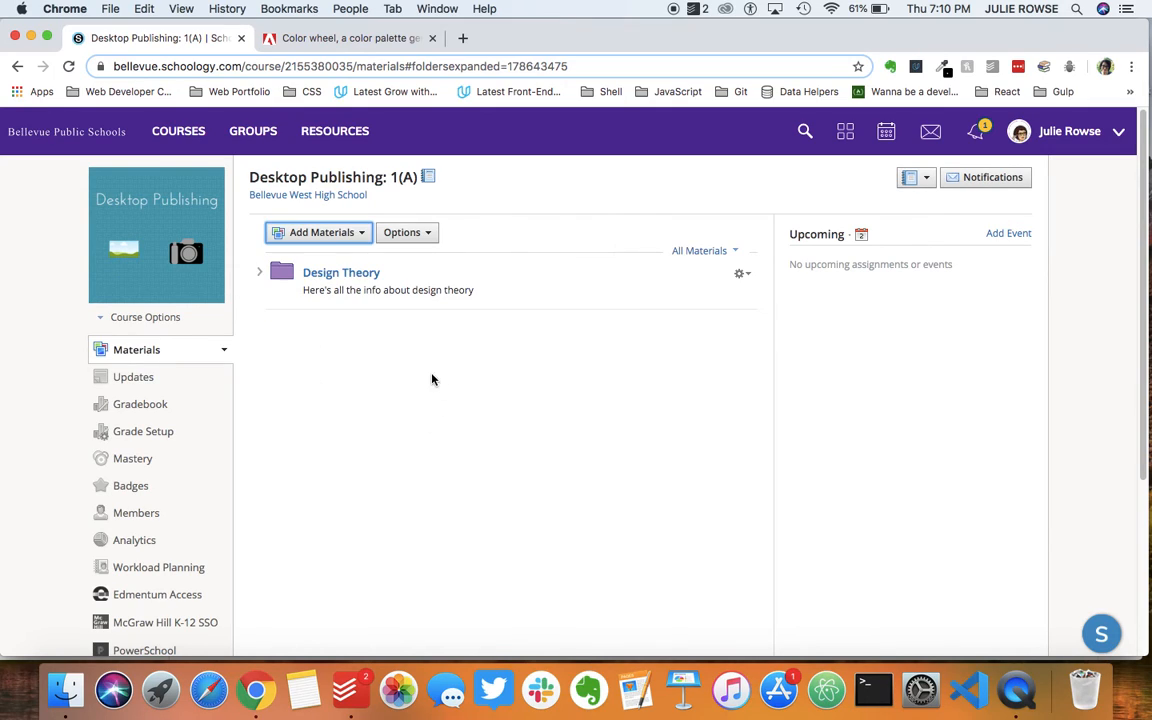